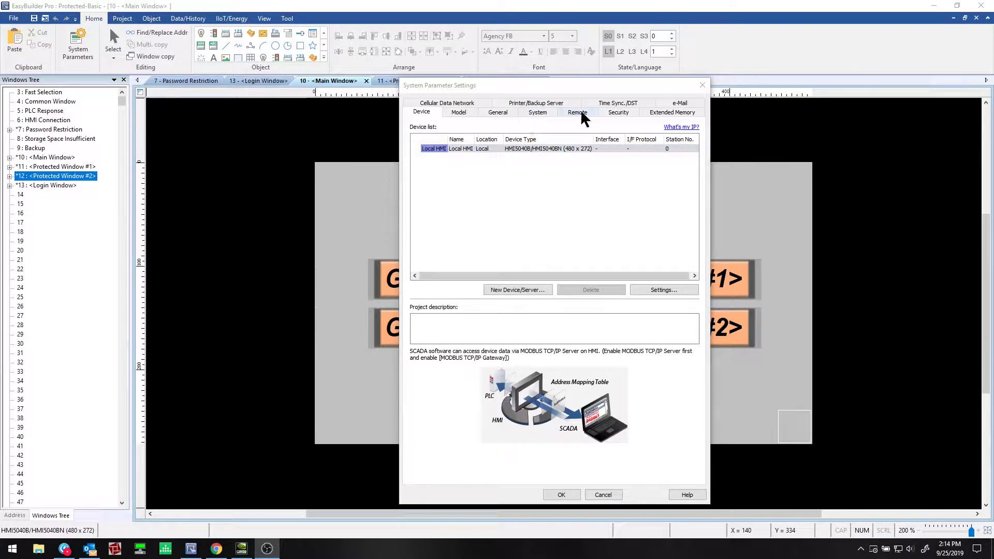
Step: Examine the first user's enabled state, password and operable classes in the security parameters
{"action": "left_click", "coordinate": [628, 112]}
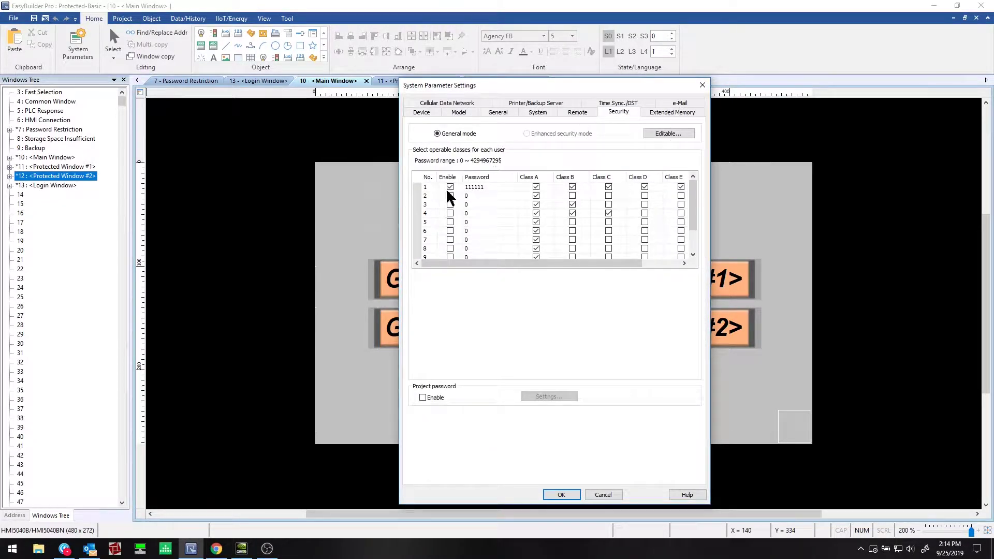
{"action": "left_click", "coordinate": [425, 188]}
{"action": "left_click", "coordinate": [491, 187]}
{"action": "left_click_drag", "start_coordinate": [582, 261], "coordinate": [518, 262]}
{"action": "left_click", "coordinate": [668, 187]}
{"action": "left_click", "coordinate": [456, 247]}
{"action": "left_click", "coordinate": [489, 189]}
Step: Review the option for hiding the system setting bar in the system parameters, and close the settings
{"action": "left_click", "coordinate": [541, 110]}
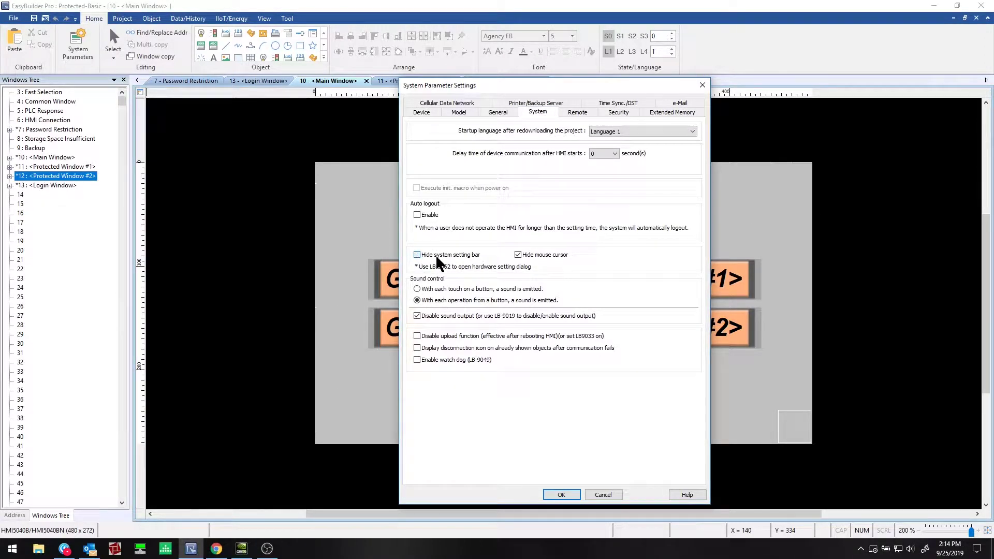
{"action": "left_click", "coordinate": [436, 254]}
{"action": "left_click", "coordinate": [442, 271]}
{"action": "left_click", "coordinate": [568, 496]}
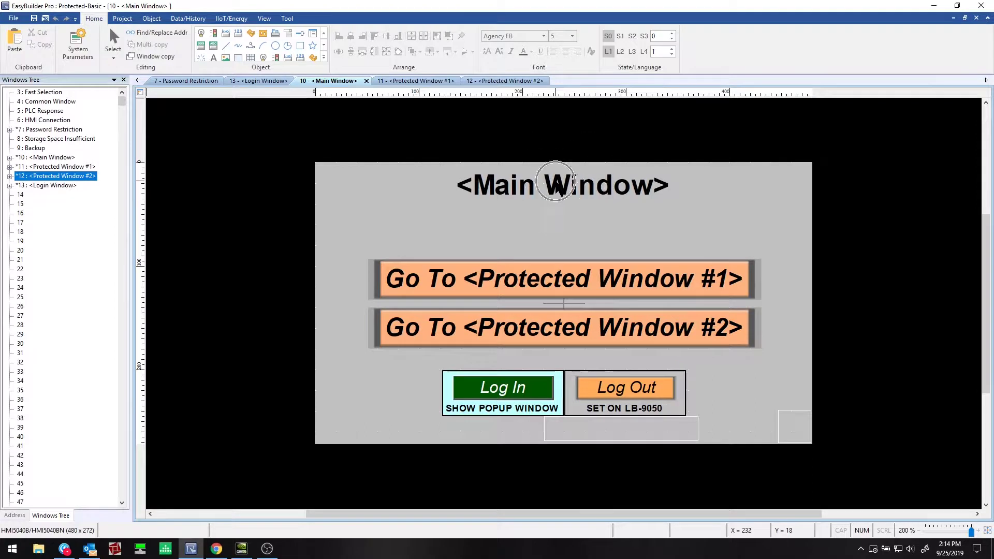
Step: Check the target window of the Go To <Protected Window #1> function key on the Main Window
{"action": "left_click", "coordinate": [60, 158]}
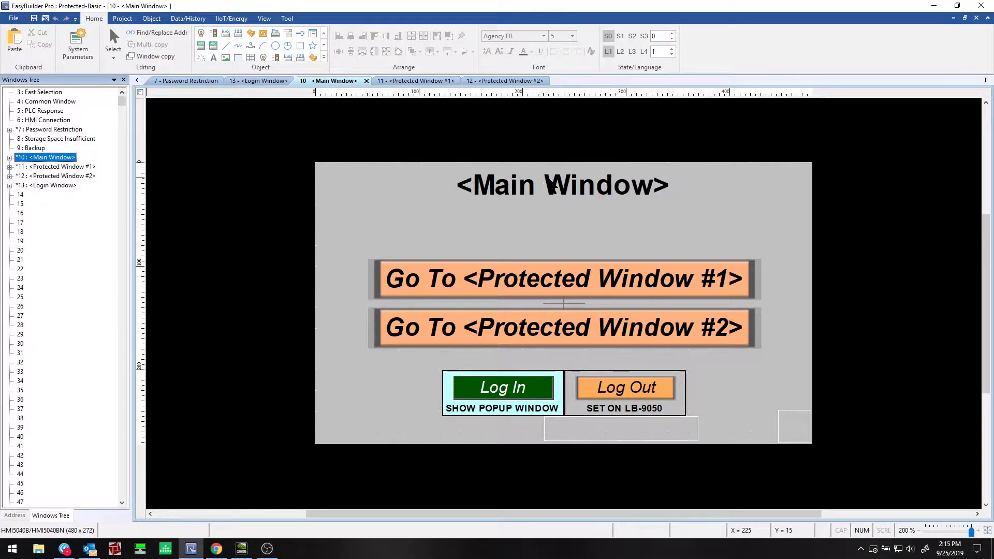
{"action": "left_click", "coordinate": [547, 283]}
{"action": "double_click", "coordinate": [543, 278]}
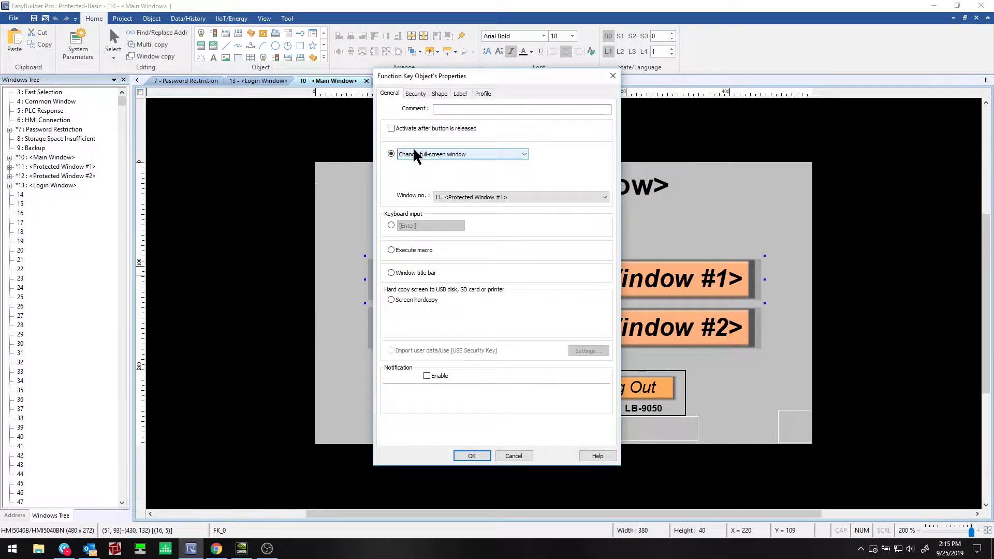
{"action": "left_click", "coordinate": [455, 197]}
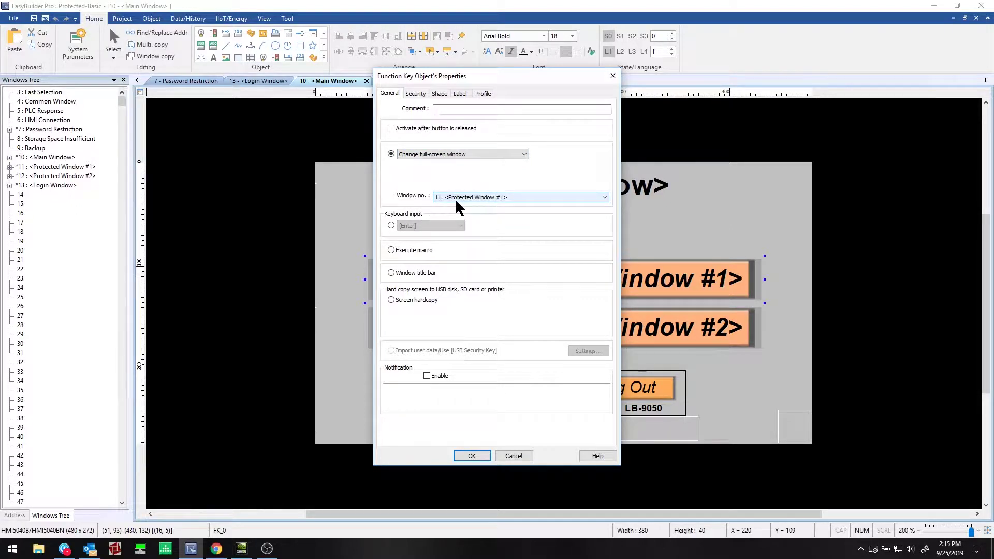
Step: Set the object class of the Go To <Protected Window #1> key to Class : A and accept its properties
{"action": "left_click", "coordinate": [415, 95]}
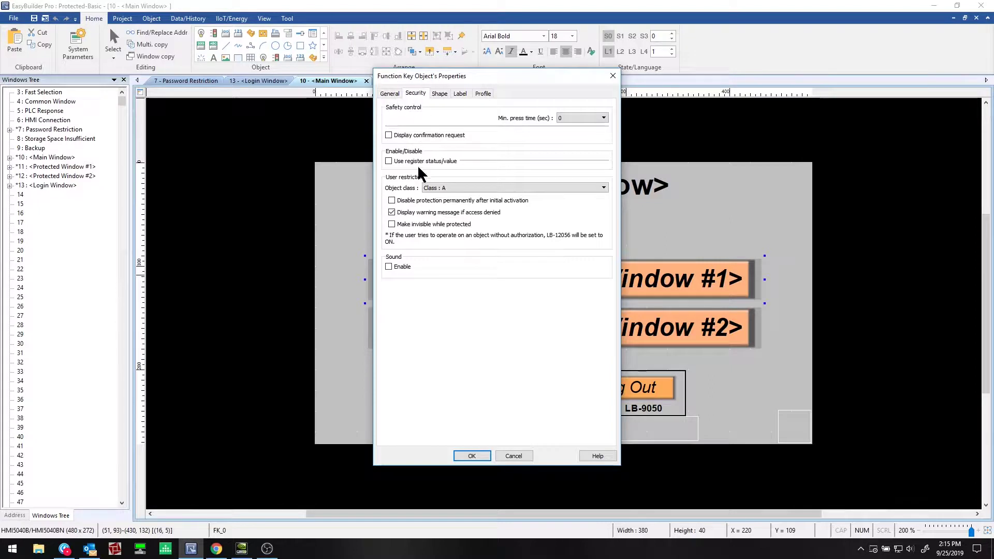
{"action": "left_click", "coordinate": [453, 189]}
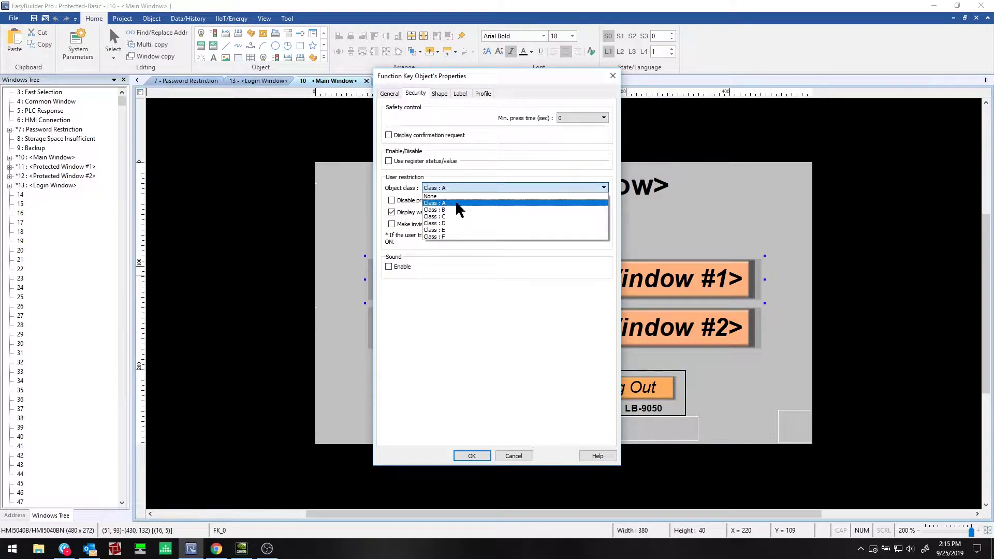
{"action": "left_click", "coordinate": [462, 203]}
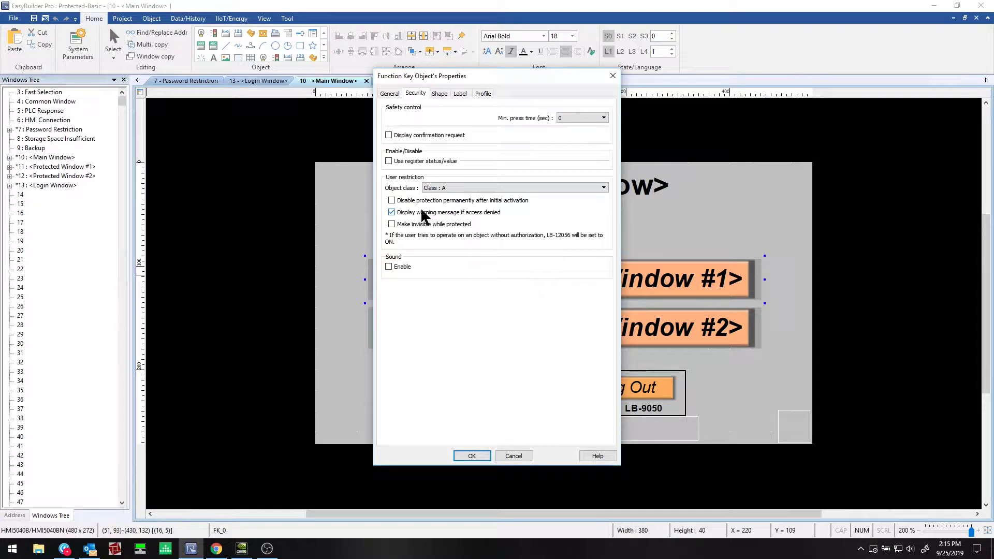
{"action": "left_click", "coordinate": [471, 456]}
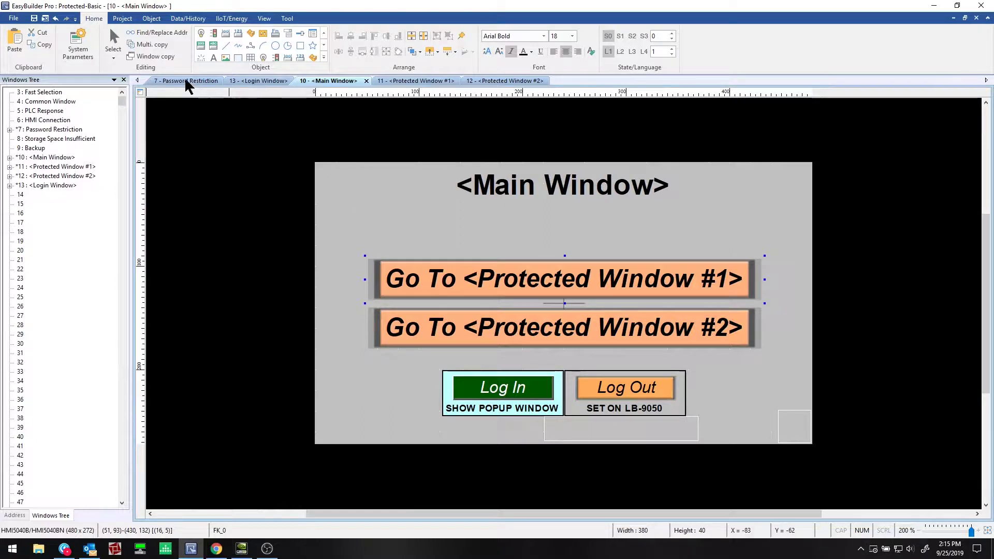
Step: Open the Password Restriction window and check which popup window its Log In key displays
{"action": "left_click", "coordinate": [35, 130]}
{"action": "double_click", "coordinate": [35, 133]}
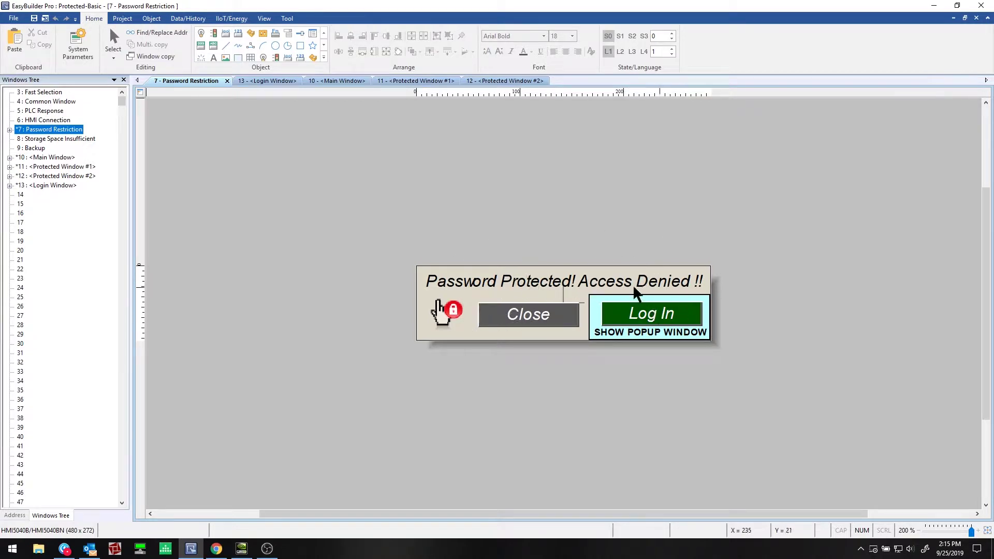
{"action": "double_click", "coordinate": [649, 317]}
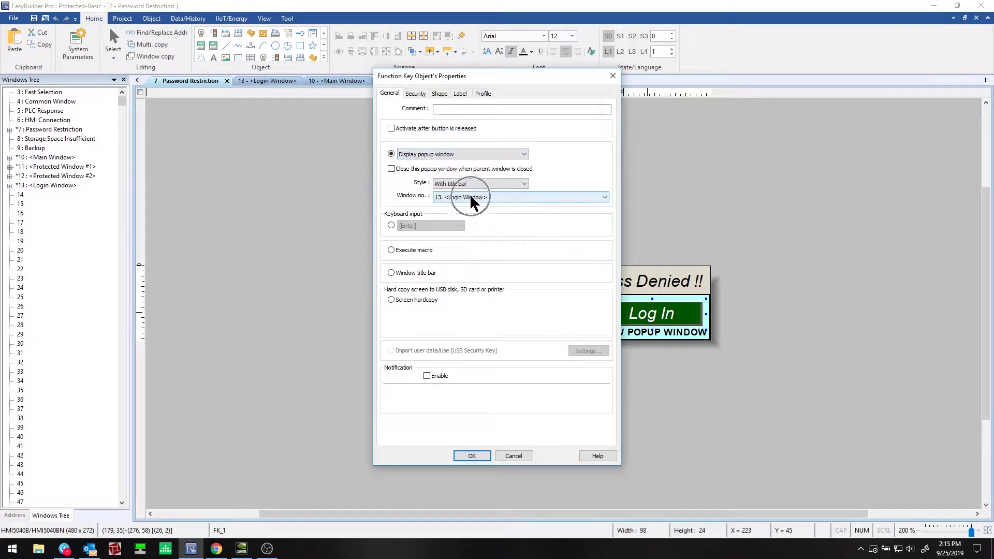
{"action": "left_click", "coordinate": [471, 456]}
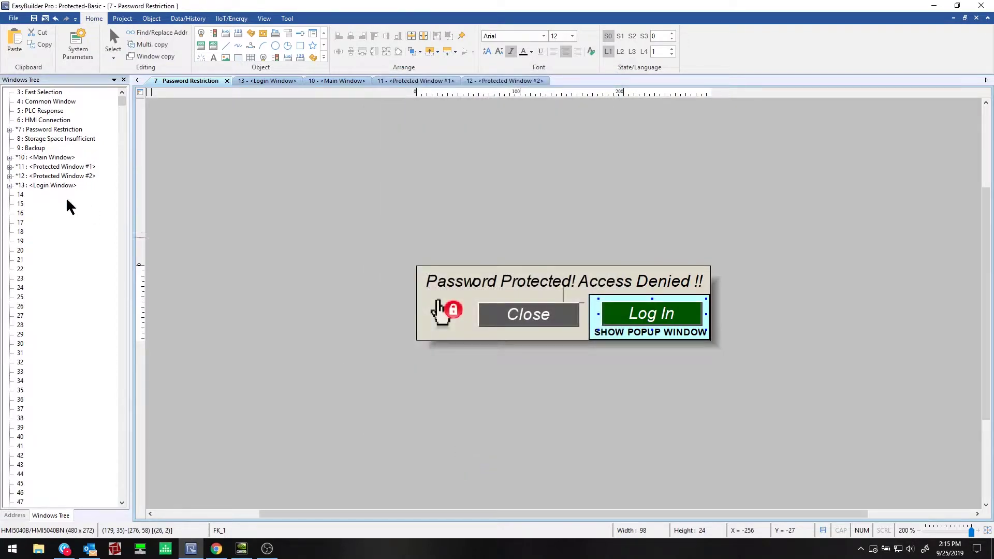
Step: Open the Login Window and check the read/write address of the User No. numeric object
{"action": "double_click", "coordinate": [47, 186]}
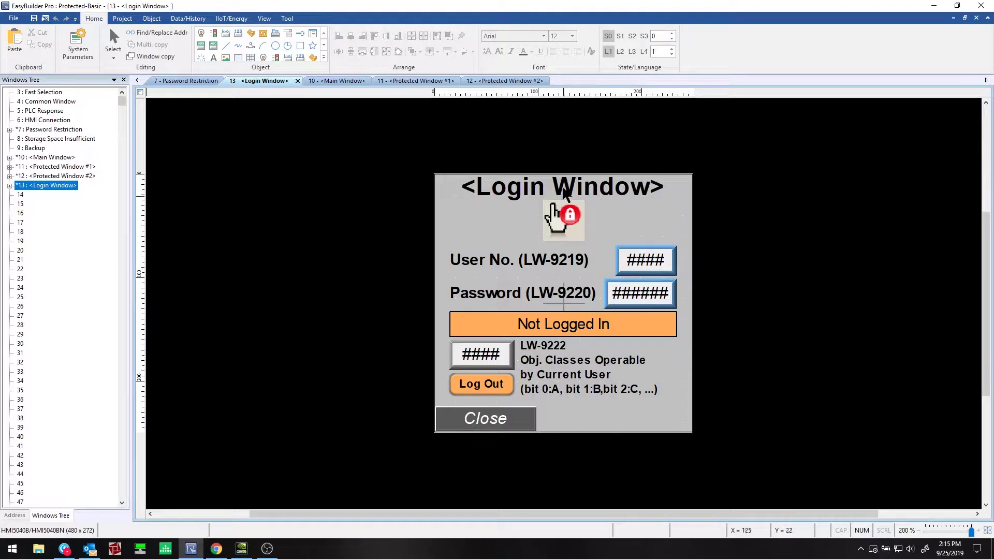
{"action": "left_click", "coordinate": [525, 195]}
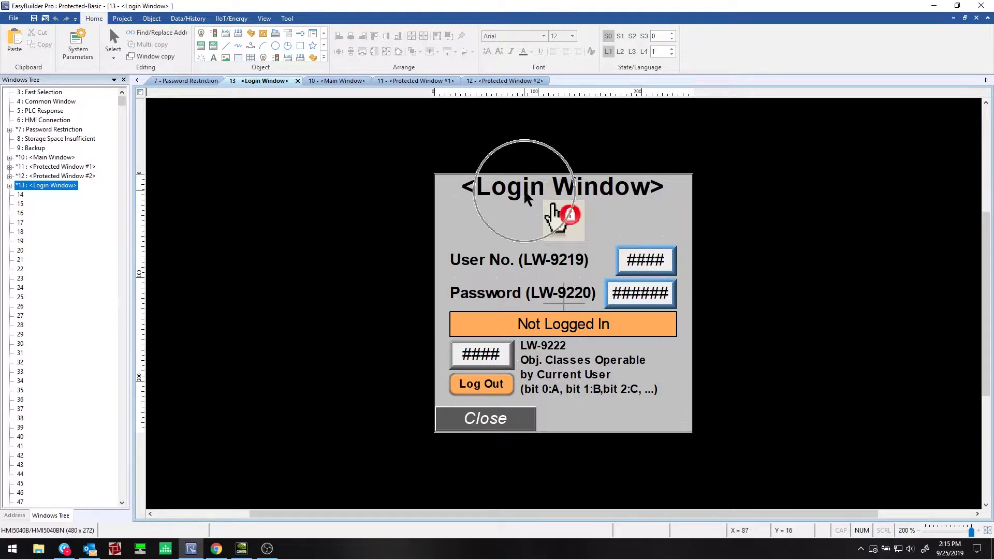
{"action": "left_click", "coordinate": [556, 261]}
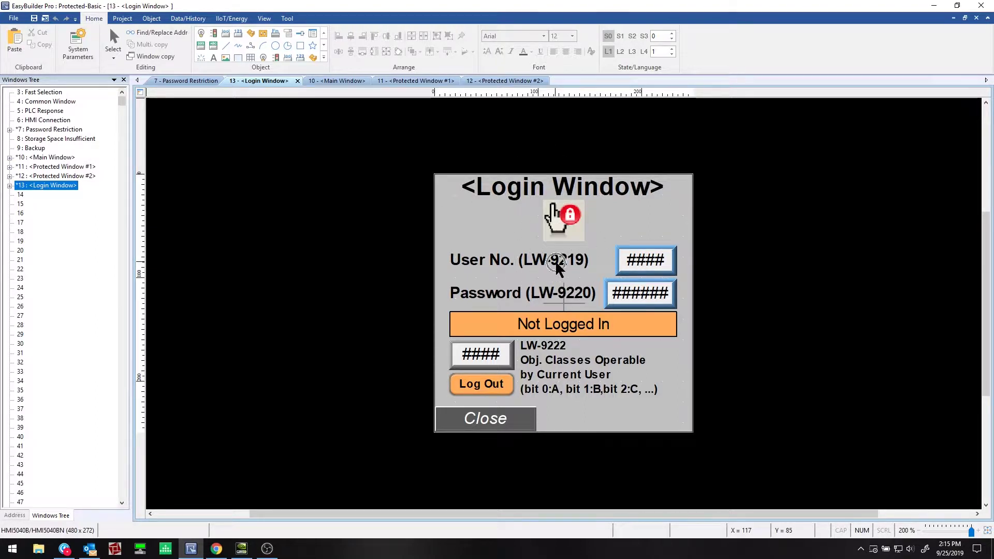
{"action": "double_click", "coordinate": [661, 266]}
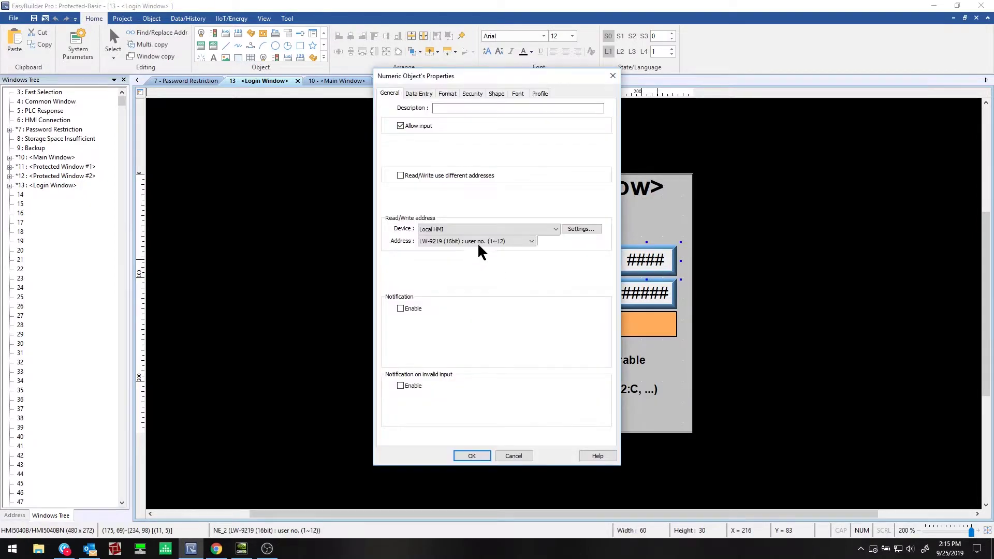
{"action": "left_click", "coordinate": [477, 241]}
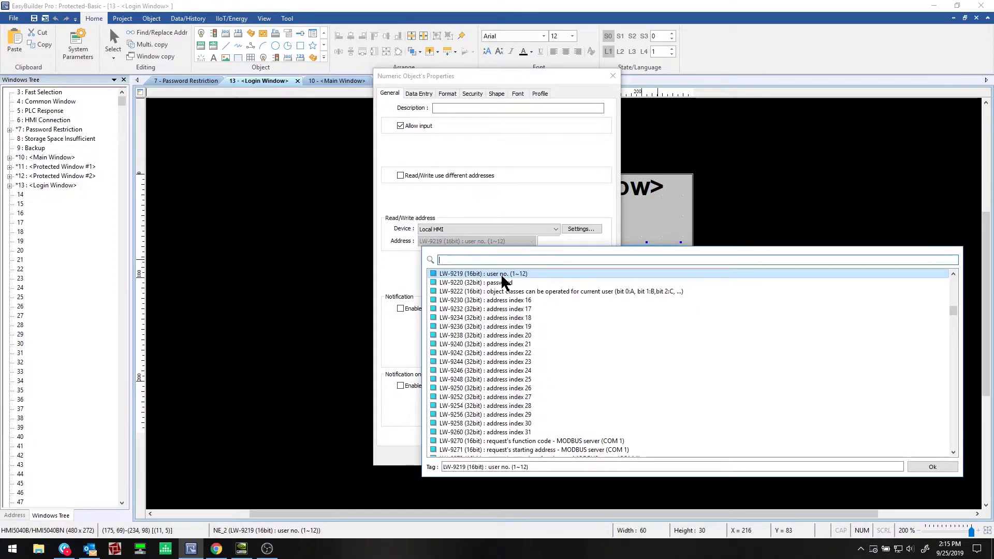
{"action": "left_click", "coordinate": [386, 260]}
{"action": "left_click", "coordinate": [474, 455]}
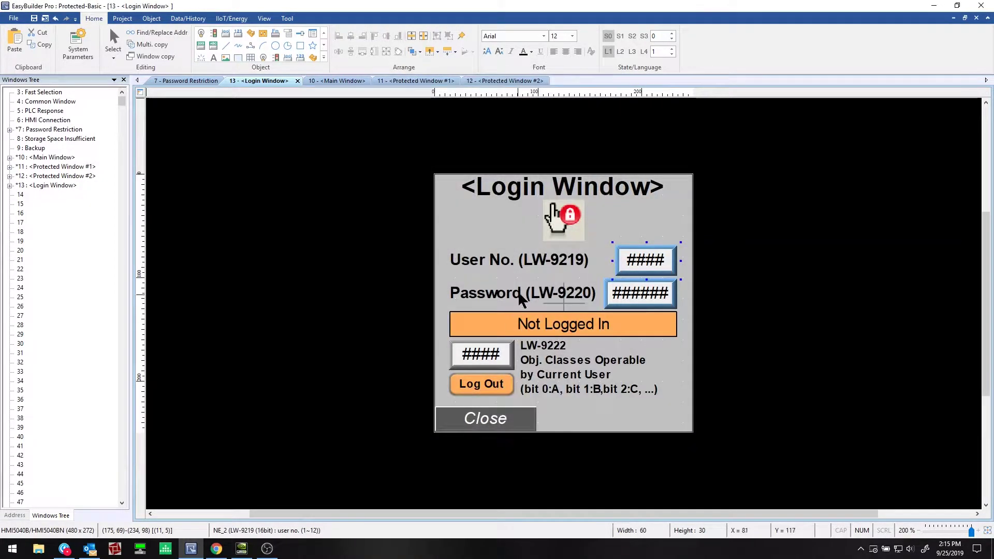
Step: Check the read/write address of the Password numeric object on the Login Window
{"action": "left_click", "coordinate": [632, 293]}
{"action": "double_click", "coordinate": [633, 292]}
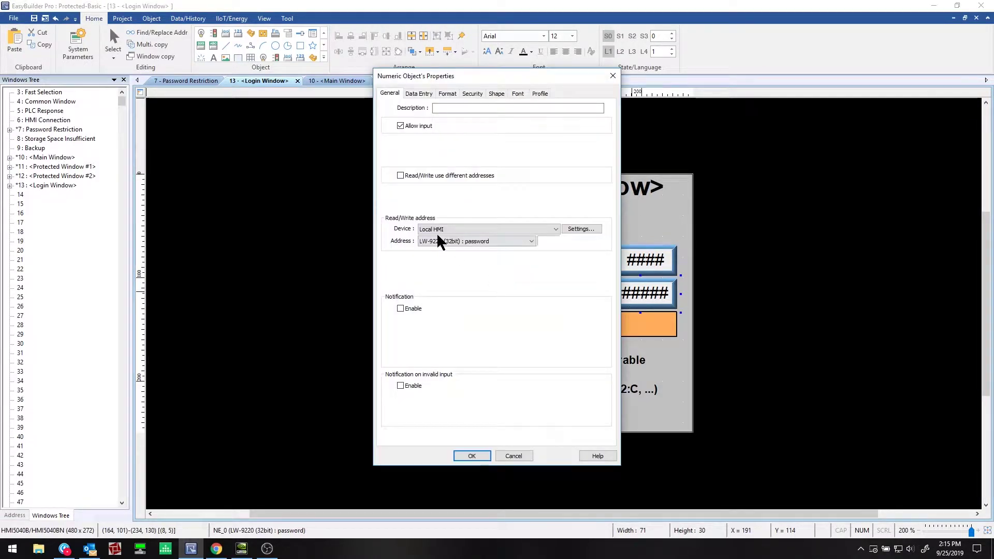
{"action": "left_click", "coordinate": [441, 244]}
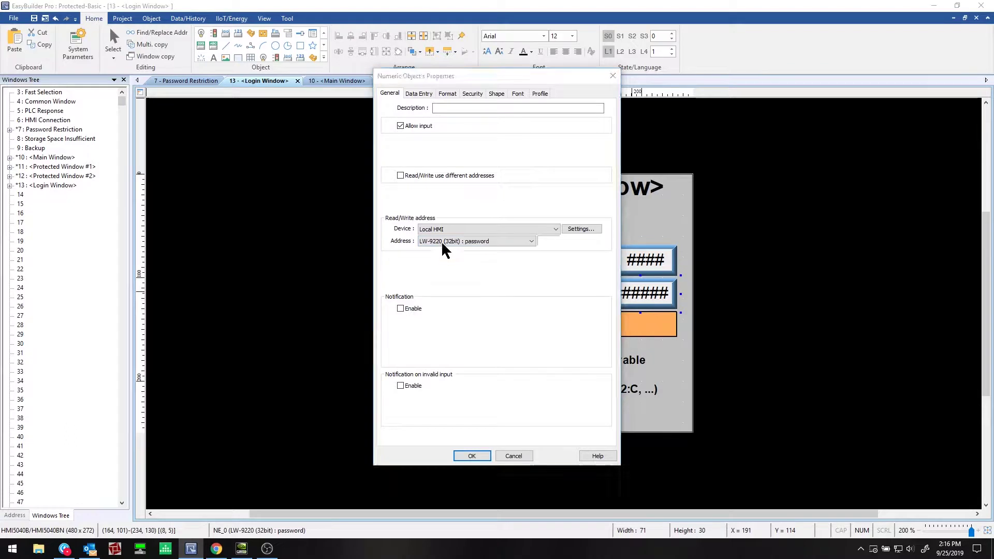
{"action": "left_click", "coordinate": [380, 259]}
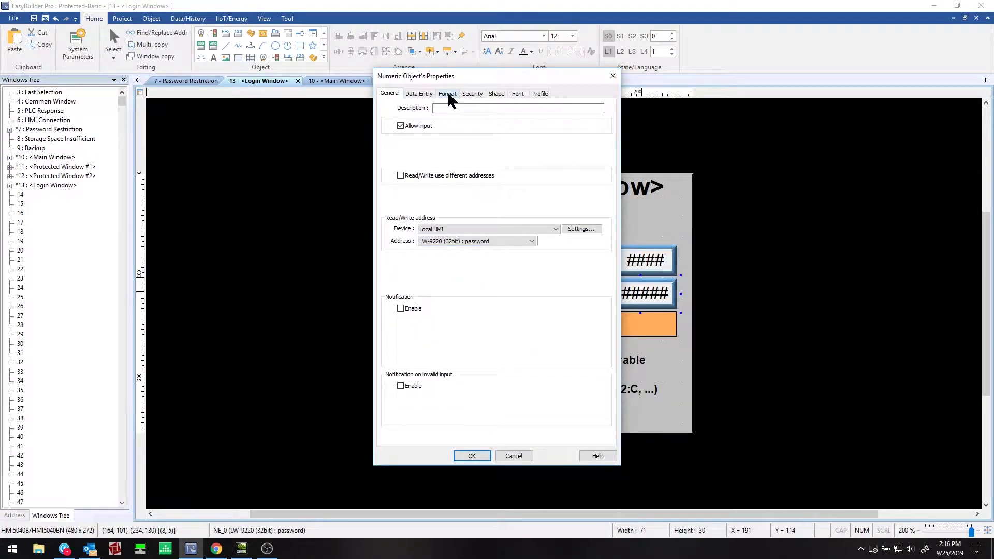
Step: Examine the Password object's data format, number of digits and upper limit, and close its properties
{"action": "left_click", "coordinate": [447, 93]}
{"action": "left_click", "coordinate": [467, 141]}
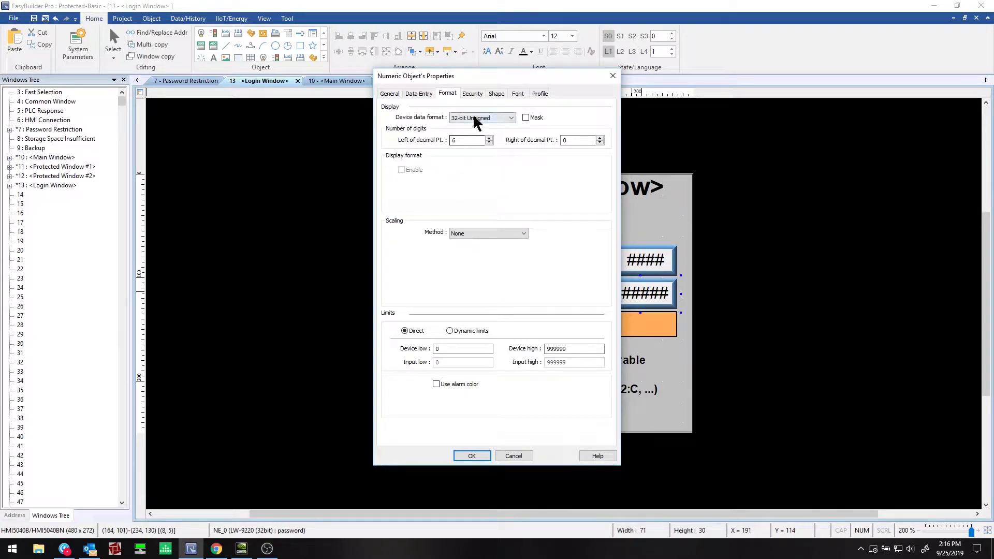
{"action": "left_click", "coordinate": [474, 118]}
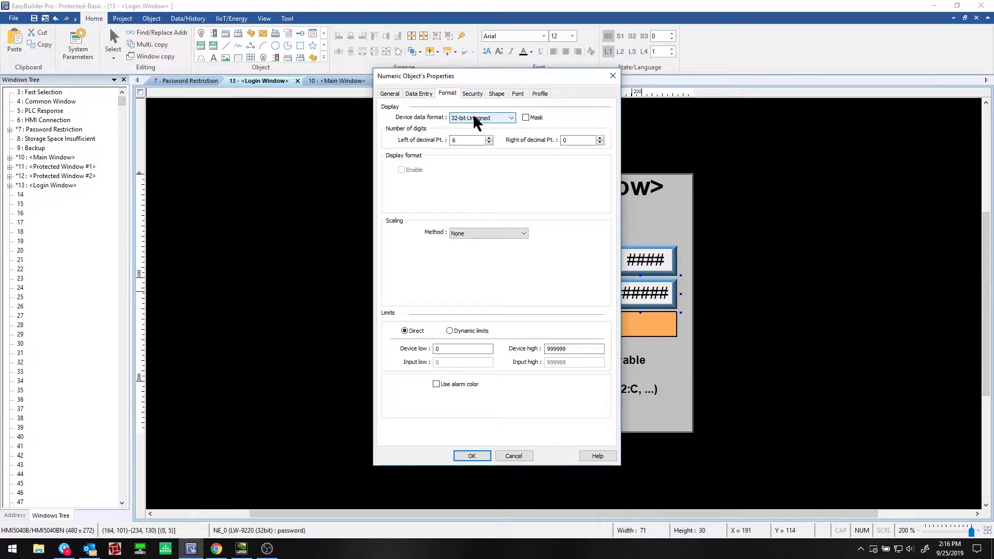
{"action": "left_click", "coordinate": [571, 350]}
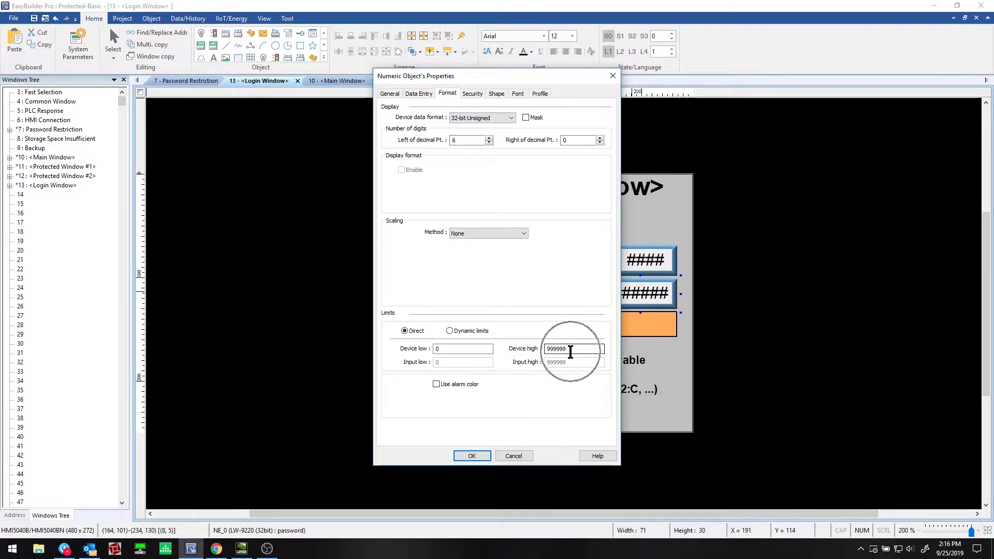
{"action": "left_click", "coordinate": [472, 457]}
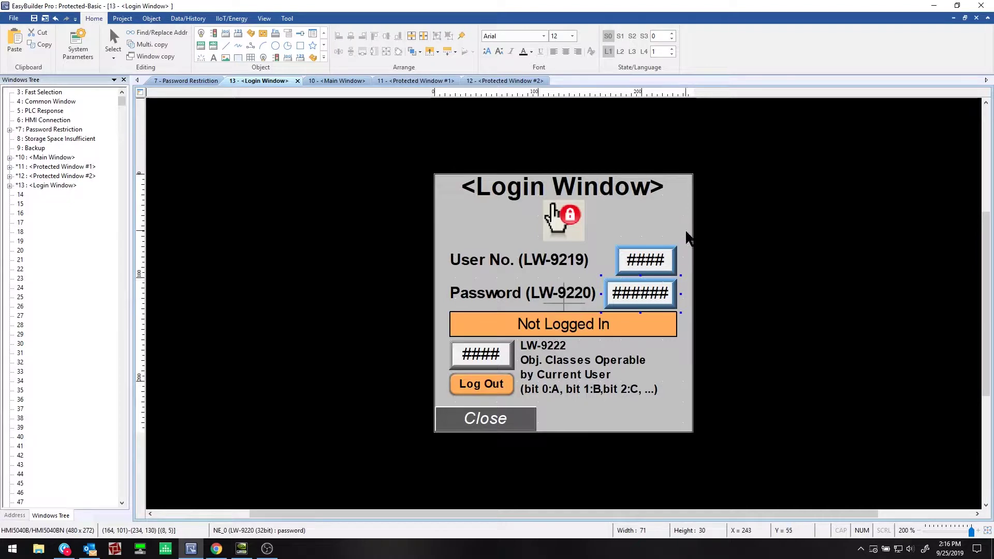
Step: Check the mode and read address of the Not Logged In word lamp, and close its properties
{"action": "left_click", "coordinate": [587, 326]}
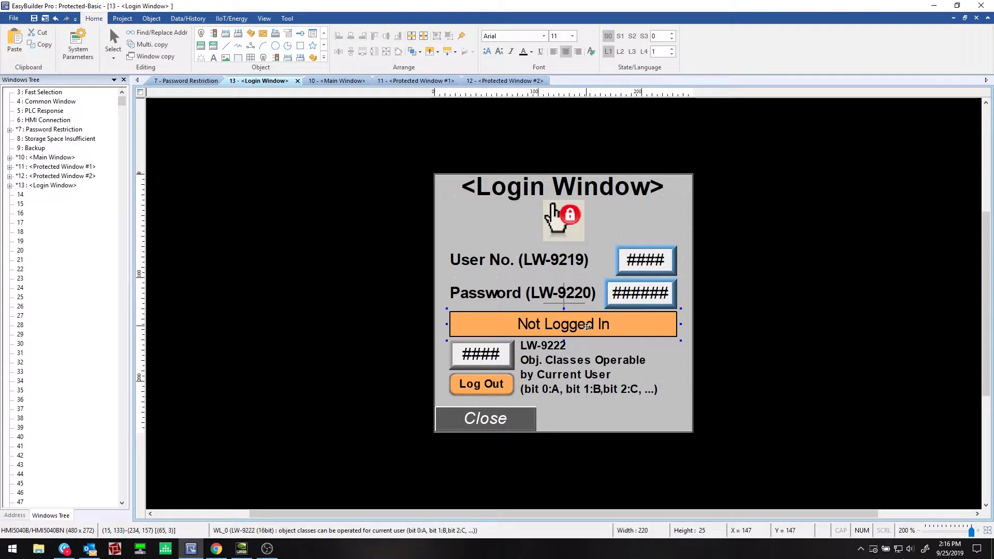
{"action": "double_click", "coordinate": [587, 326]}
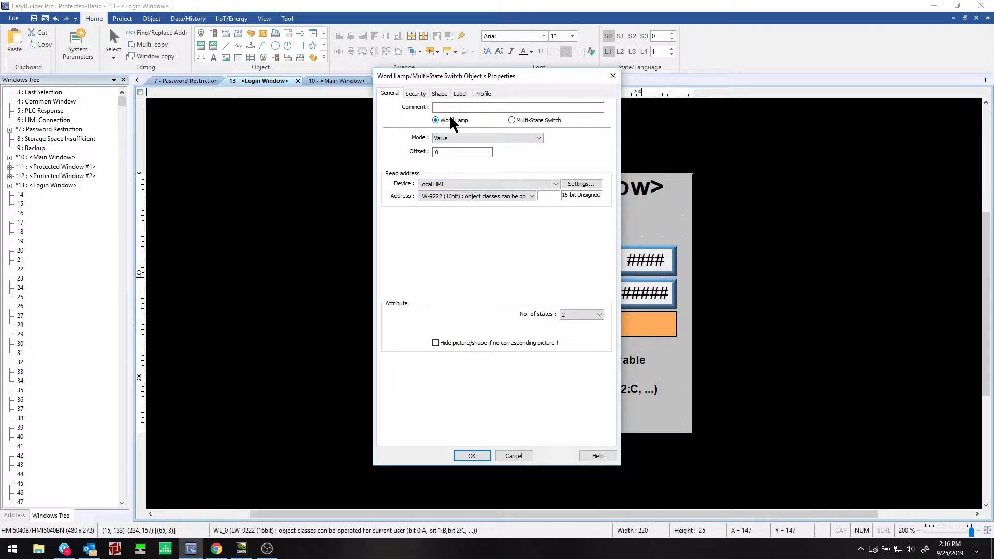
{"action": "left_click", "coordinate": [481, 196]}
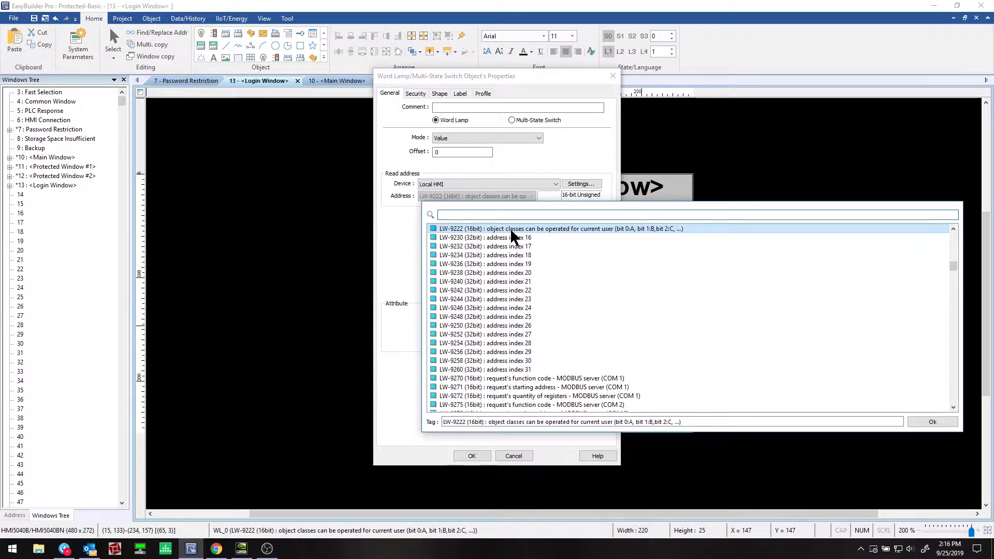
{"action": "left_click", "coordinate": [511, 231]}
{"action": "left_click", "coordinate": [651, 233]}
{"action": "left_click", "coordinate": [676, 228]}
{"action": "left_click", "coordinate": [452, 195]}
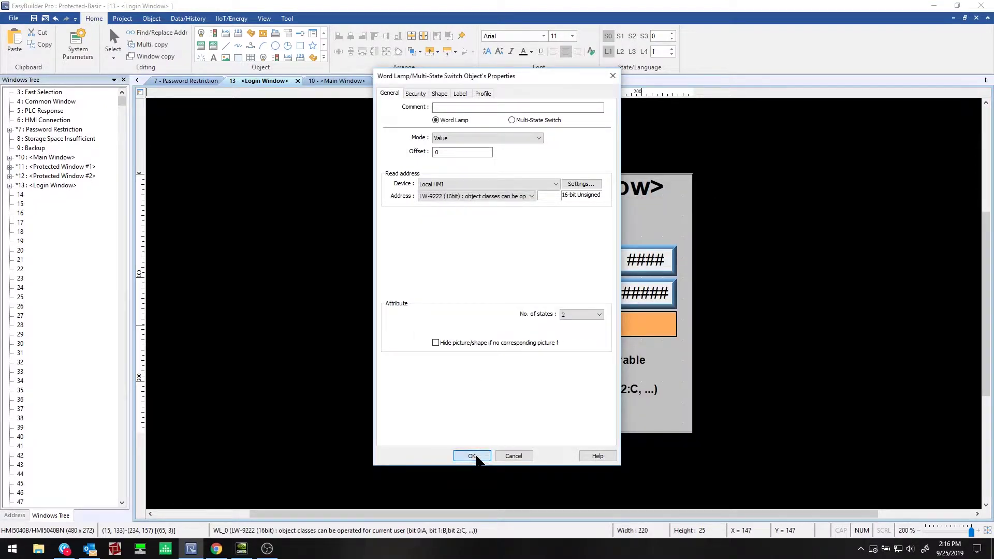
{"action": "left_click", "coordinate": [472, 456]}
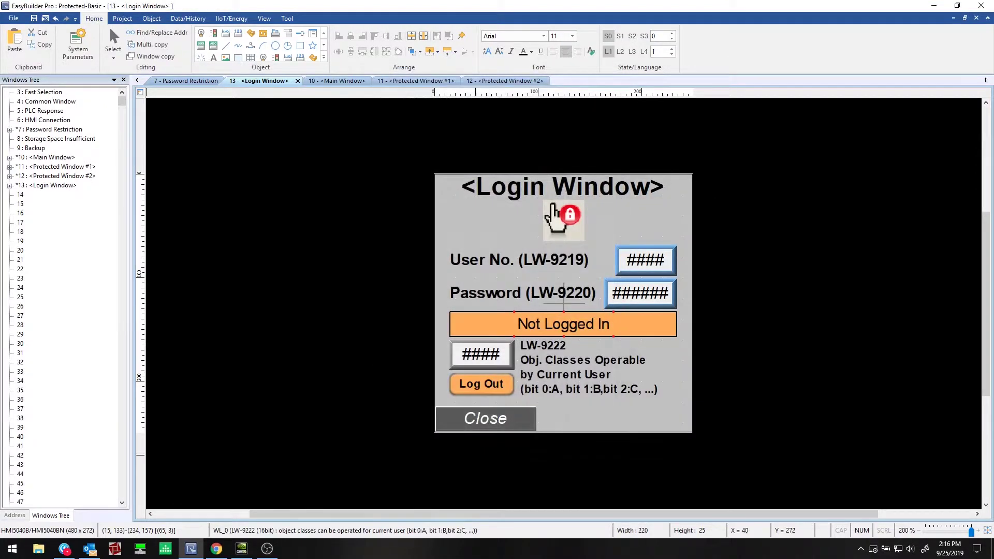
Step: Check the read/write addresses of the operable object classes numeric object and the Log Out switch on the Login Window
{"action": "double_click", "coordinate": [487, 353]}
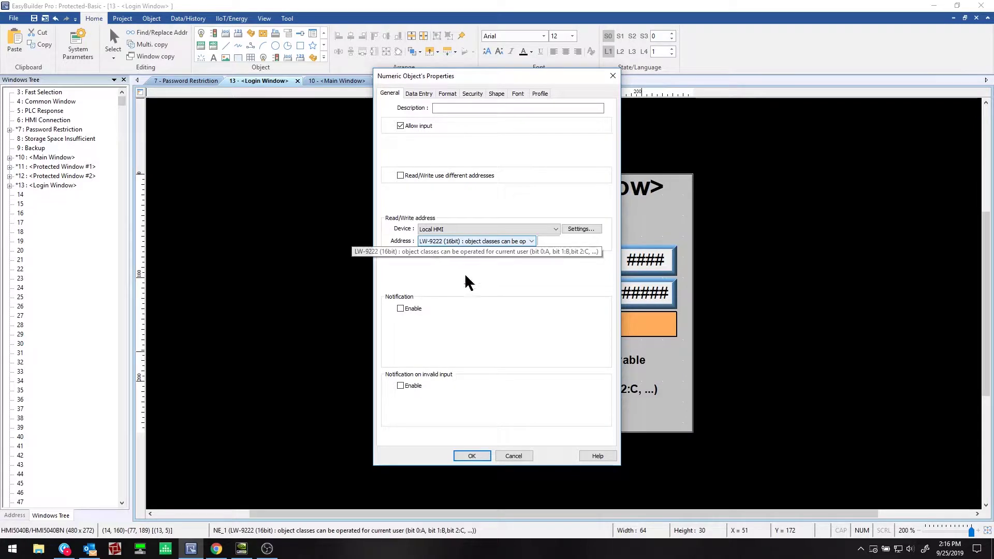
{"action": "left_click", "coordinate": [472, 456]}
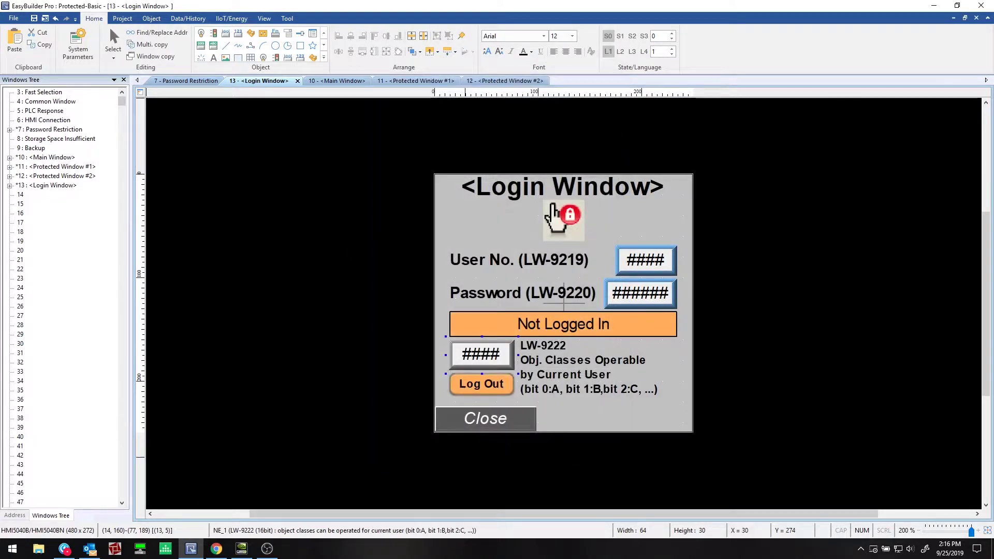
{"action": "double_click", "coordinate": [474, 390]}
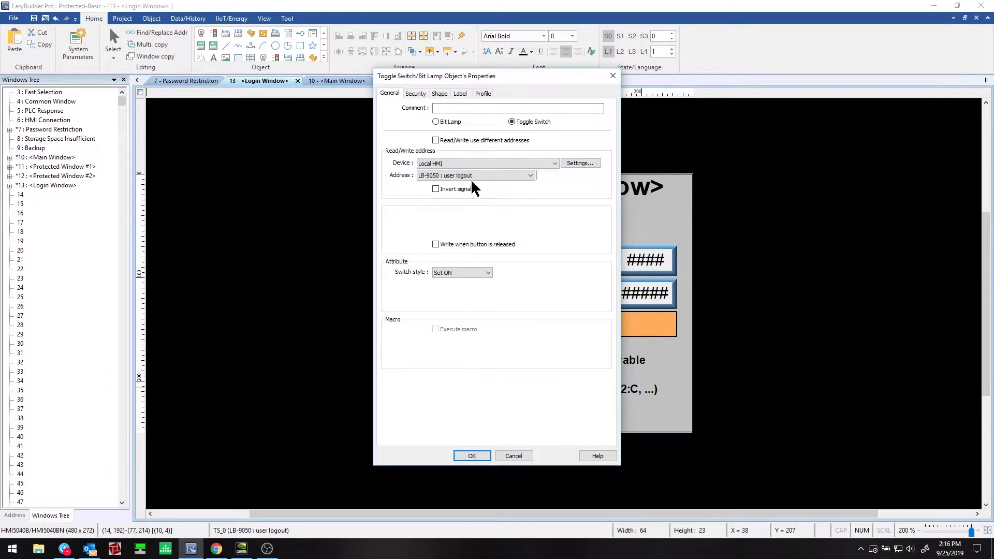
{"action": "left_click", "coordinate": [470, 175]}
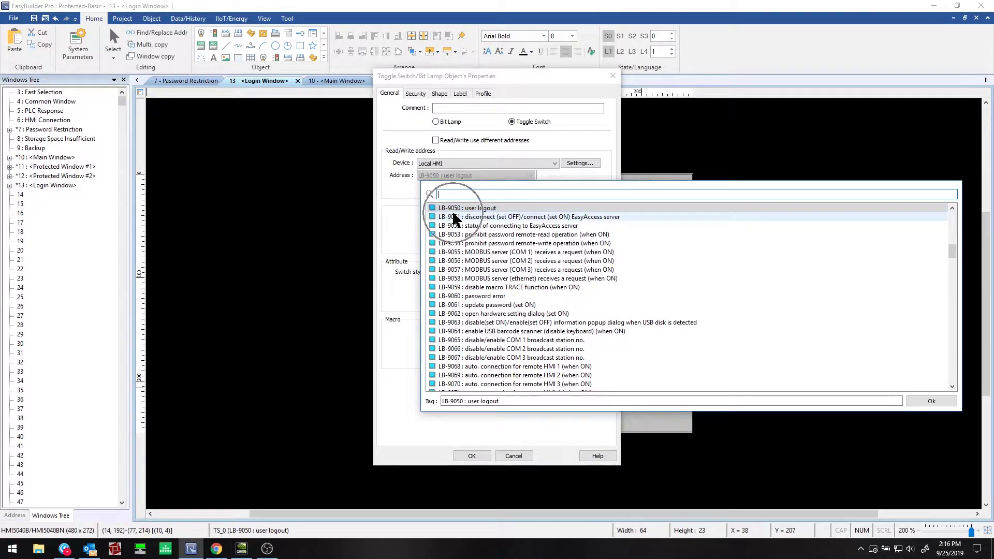
{"action": "left_click", "coordinate": [388, 209]}
{"action": "left_click", "coordinate": [472, 455]}
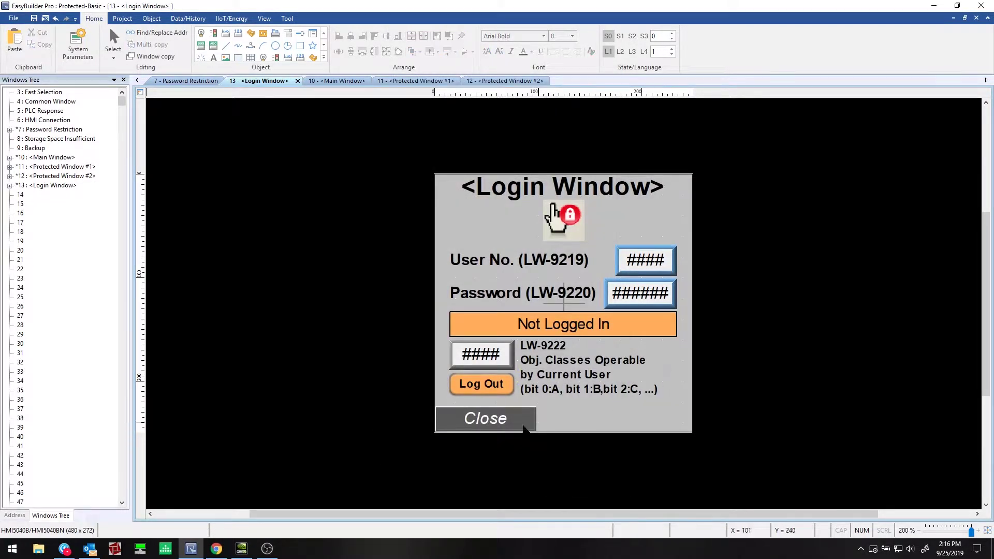
Step: Check which window action is assigned to the Close function key on the Login Window, and close its properties
{"action": "double_click", "coordinate": [483, 419]}
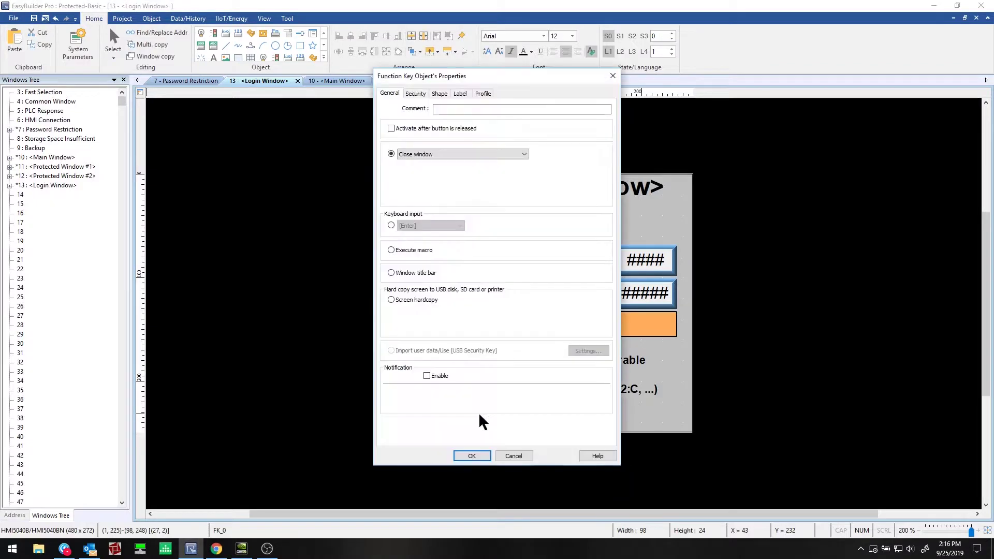
{"action": "left_click", "coordinate": [439, 152]}
{"action": "left_click", "coordinate": [471, 455]}
{"action": "left_click", "coordinate": [647, 364]}
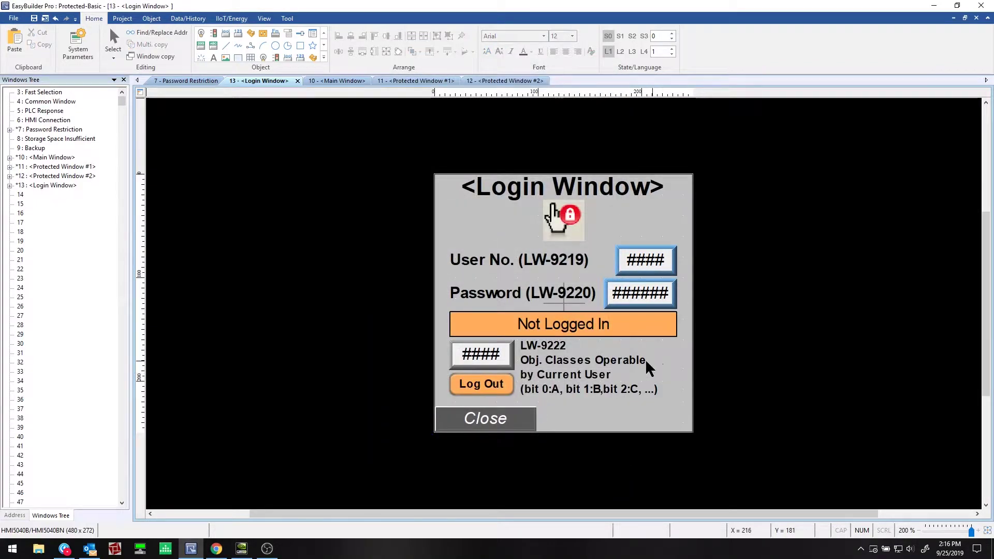
Step: On the Main Window, check the target window and user restriction object class of the Go To <Protected Window #2> key
{"action": "left_click", "coordinate": [341, 83]}
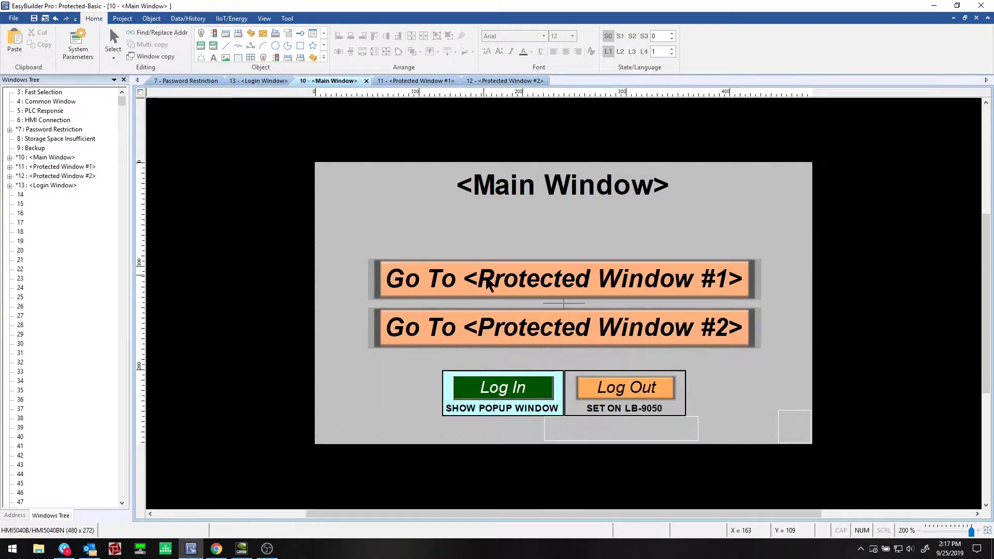
{"action": "double_click", "coordinate": [509, 329]}
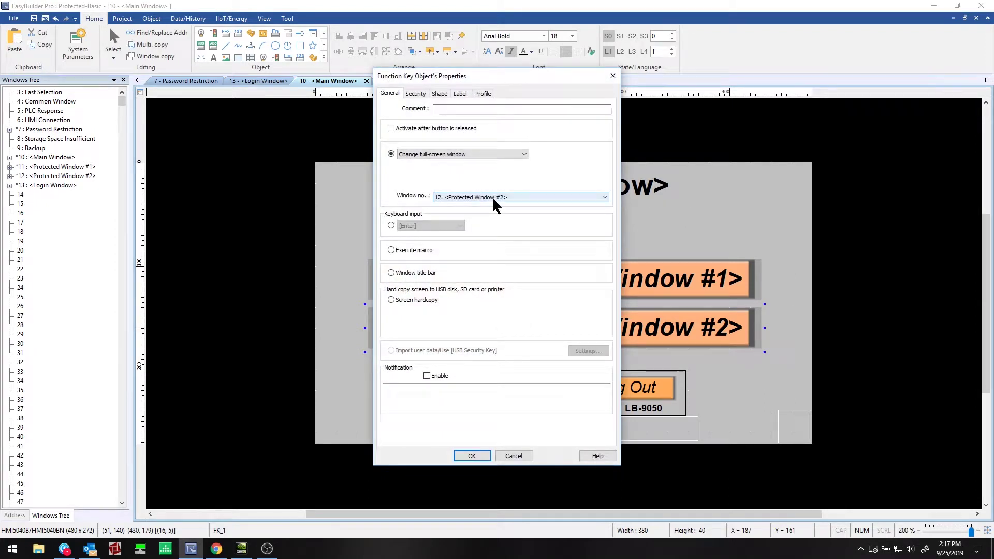
{"action": "left_click", "coordinate": [492, 198]}
{"action": "left_click", "coordinate": [415, 94]}
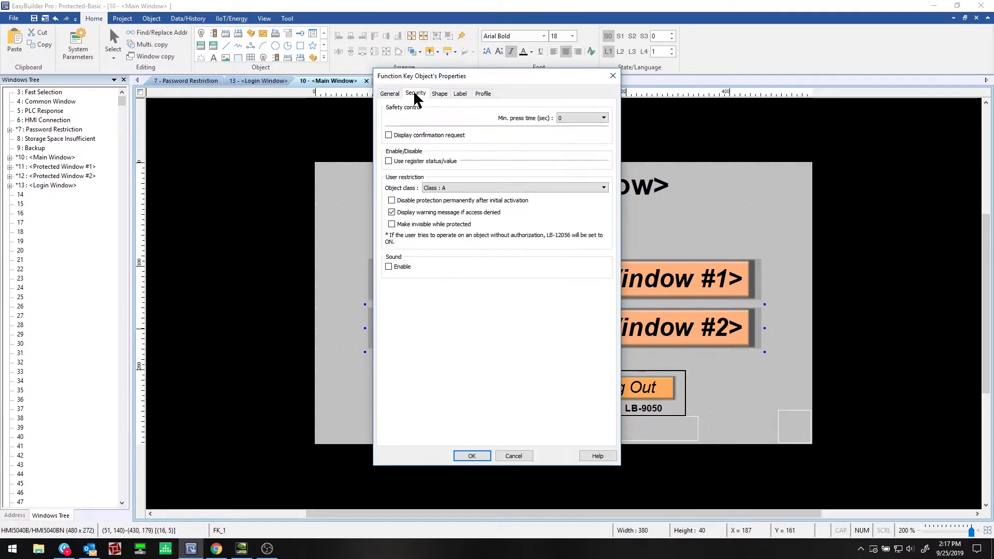
{"action": "left_click", "coordinate": [456, 188]}
{"action": "left_click", "coordinate": [452, 198]}
{"action": "left_click", "coordinate": [471, 455]}
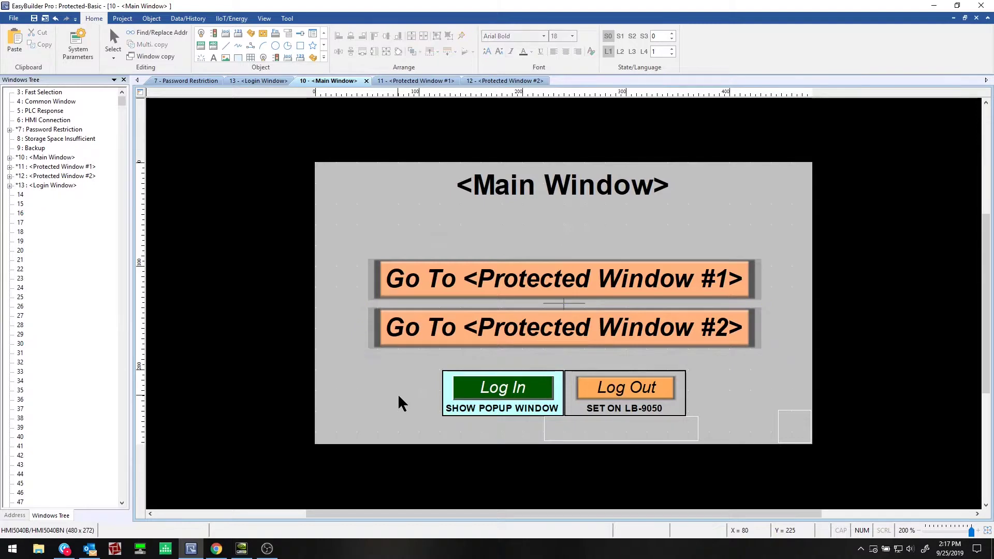
Step: Select the Log In function key on the Main Window
{"action": "left_click", "coordinate": [497, 387]}
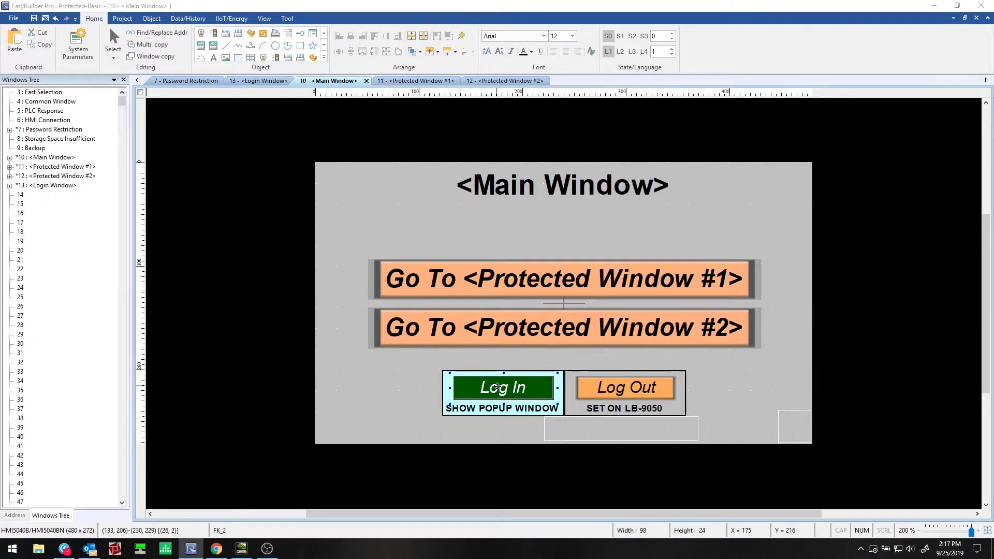